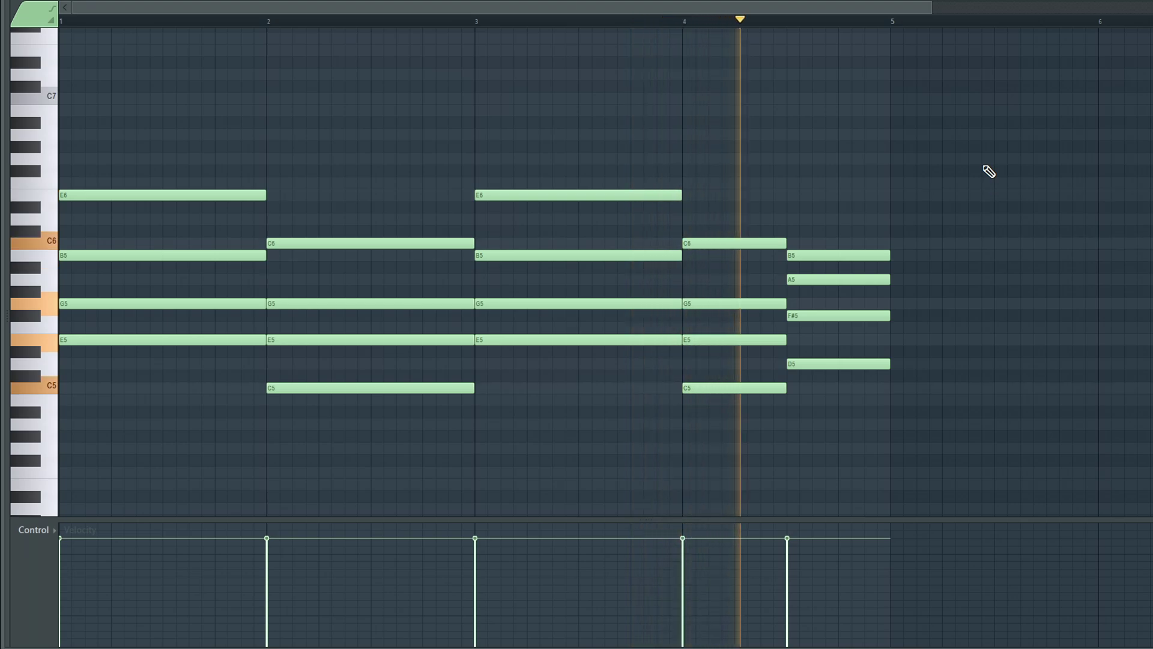
Select all the piano chord notes and shorten them slightly together from their end edges
ctrl+scroll(219, 279, up, 5)
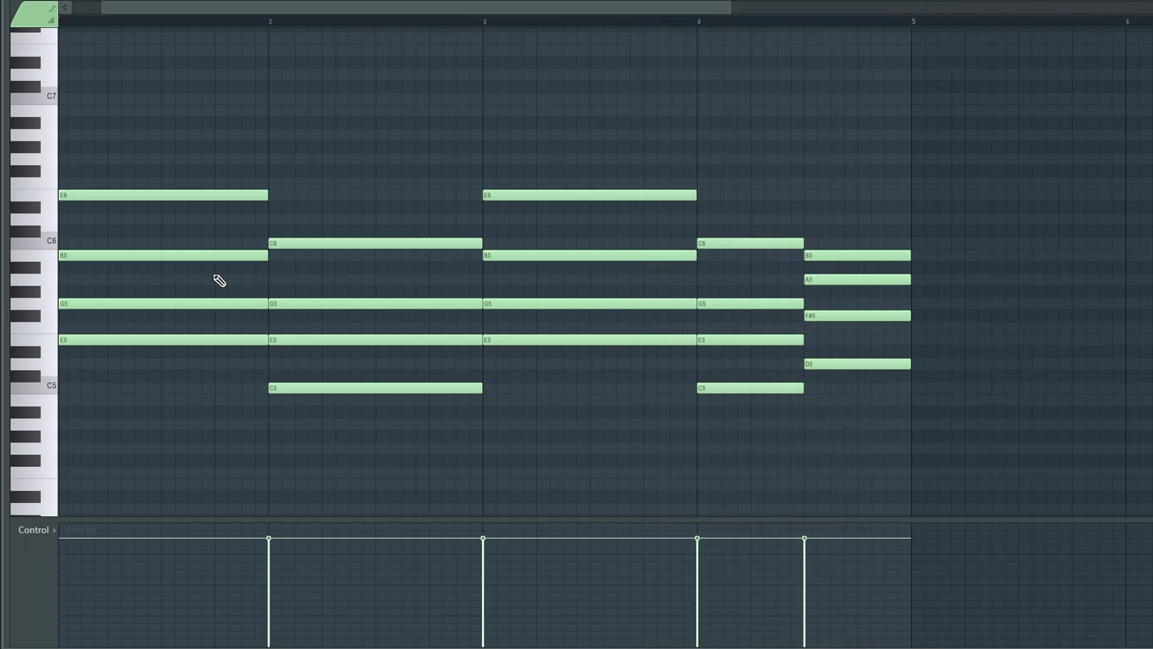
ctrl+scroll(195, 298, down, 5)
key(ctrl+a)
ctrl+scroll(928, 372, up, 4)
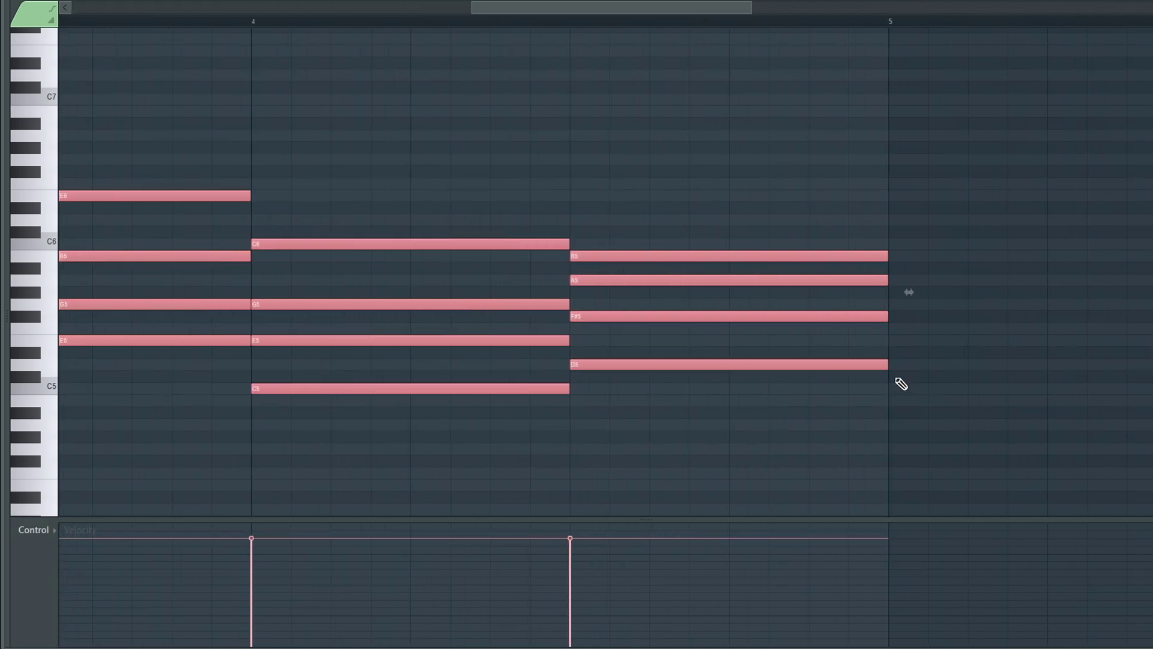
drag(886, 364, 847, 366)
Shift the G5, B5 and E6 notes of the first chord slightly and progressively later to create a strum
ctrl+scroll(1129, 387, down, 5)
ctrl+scroll(94, 332, up, 6)
ctrl+click(91, 332)
mouse_move(86, 315)
mouse_down()
mouse_move(97, 316)
mouse_move(93, 330)
mouse_up()
ctrl+scroll(99, 331, up, 2)
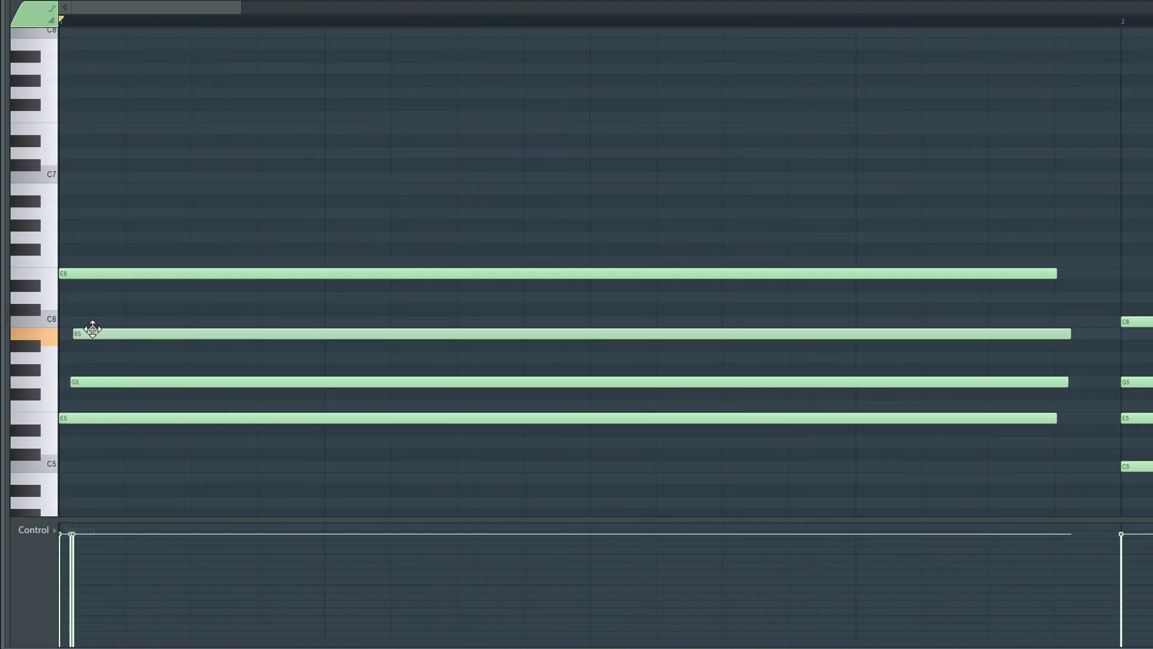
drag(68, 273, 90, 274)
Stagger the upper notes of the remaining chords progressively later and play back the strummed piano pattern
ctrl+scroll(239, 308, down, 3)
scroll(239, 309, right, 5)
drag(286, 323, 293, 323)
drag(294, 286, 306, 287)
ctrl+scroll(319, 227, down, 5)
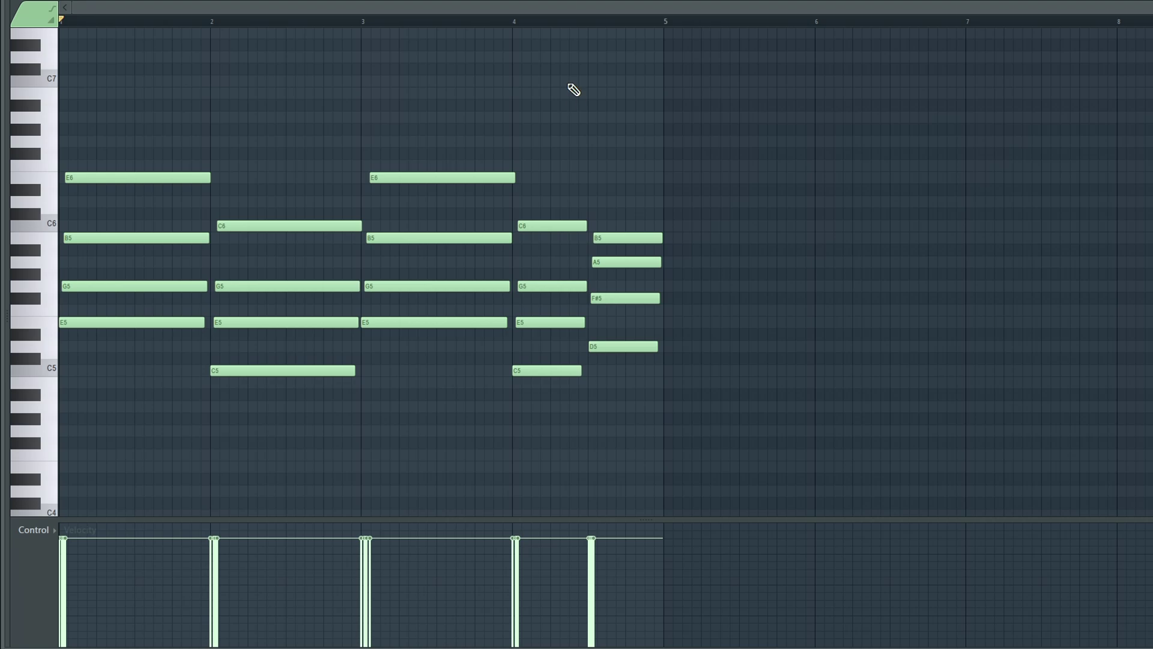
key(space)
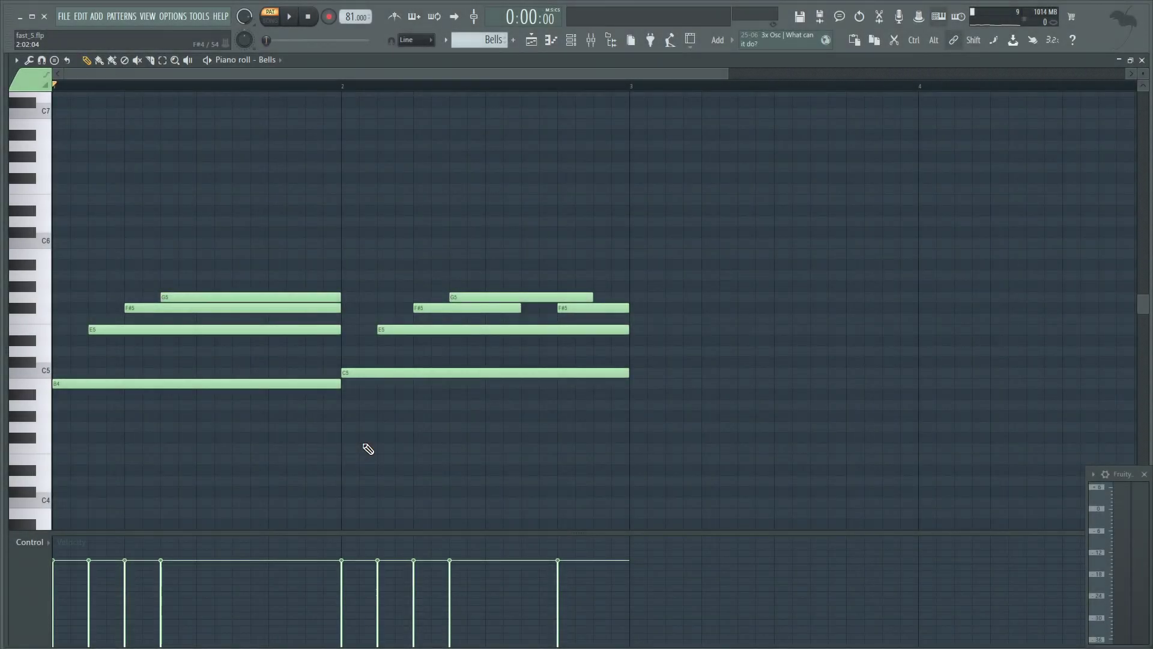
Audition the Bells pattern while viewing its Sylenth1 instrument and FabFilter effects, and close the equalizer
key(space)
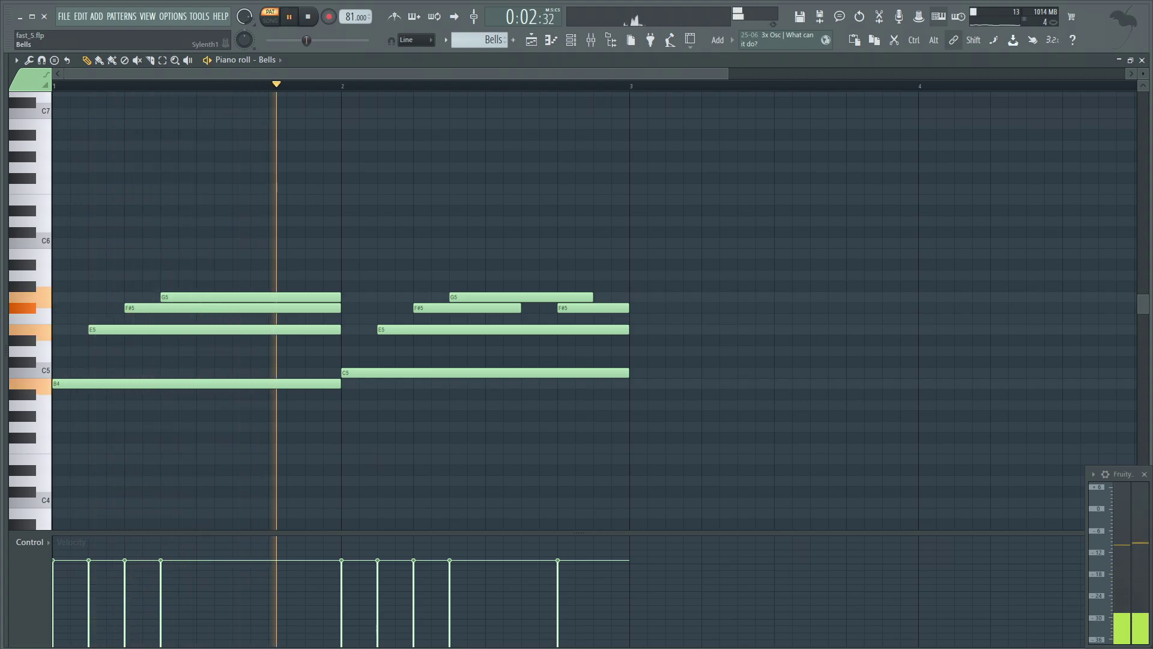
key(Tab)
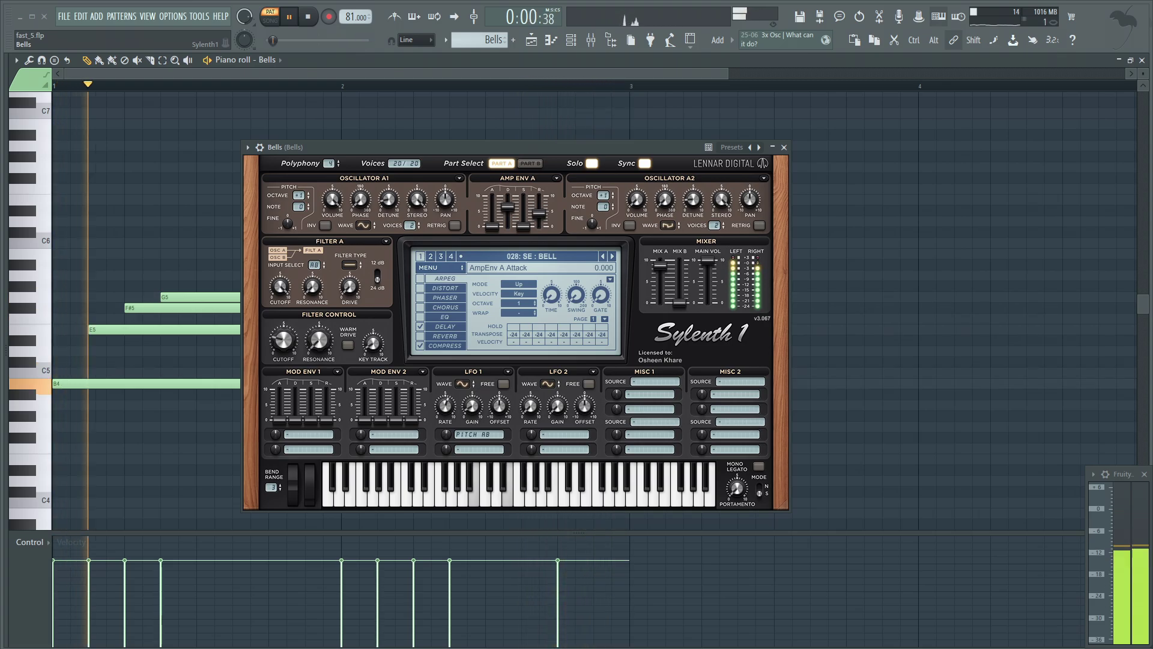
key(Escape)
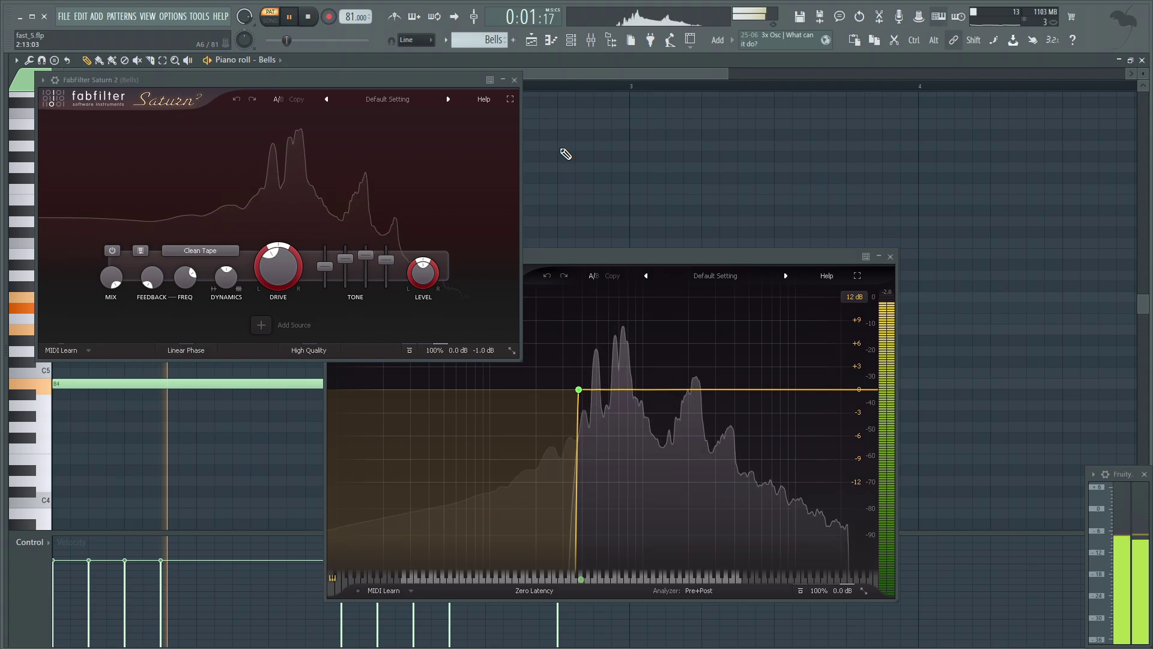
key(space)
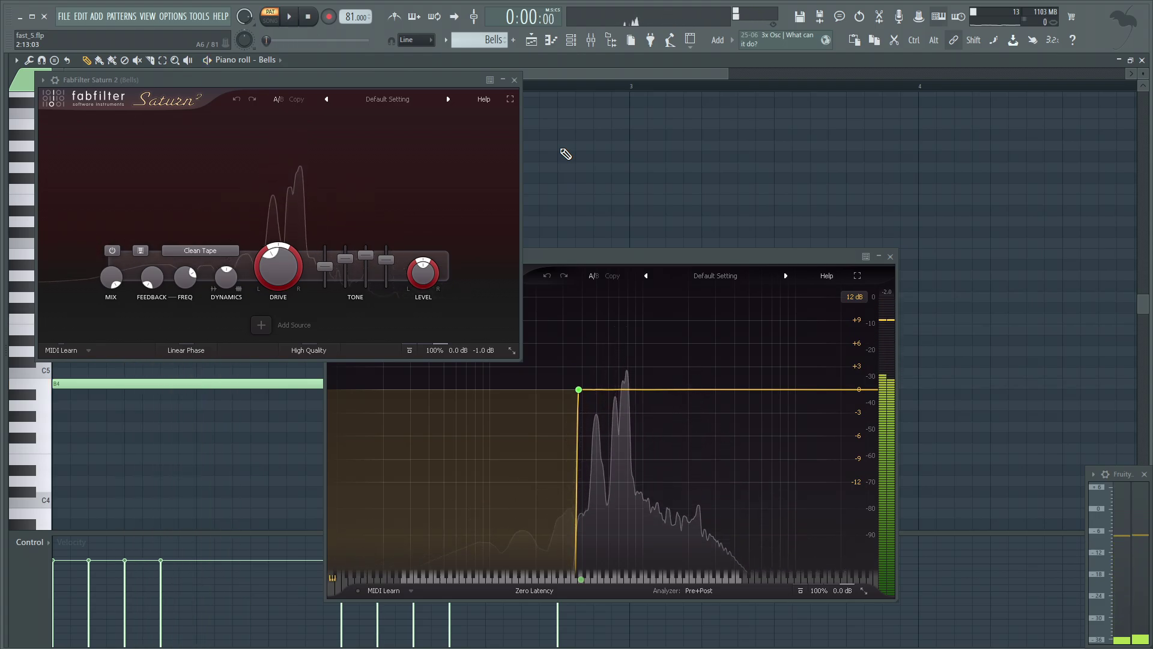
click(890, 256)
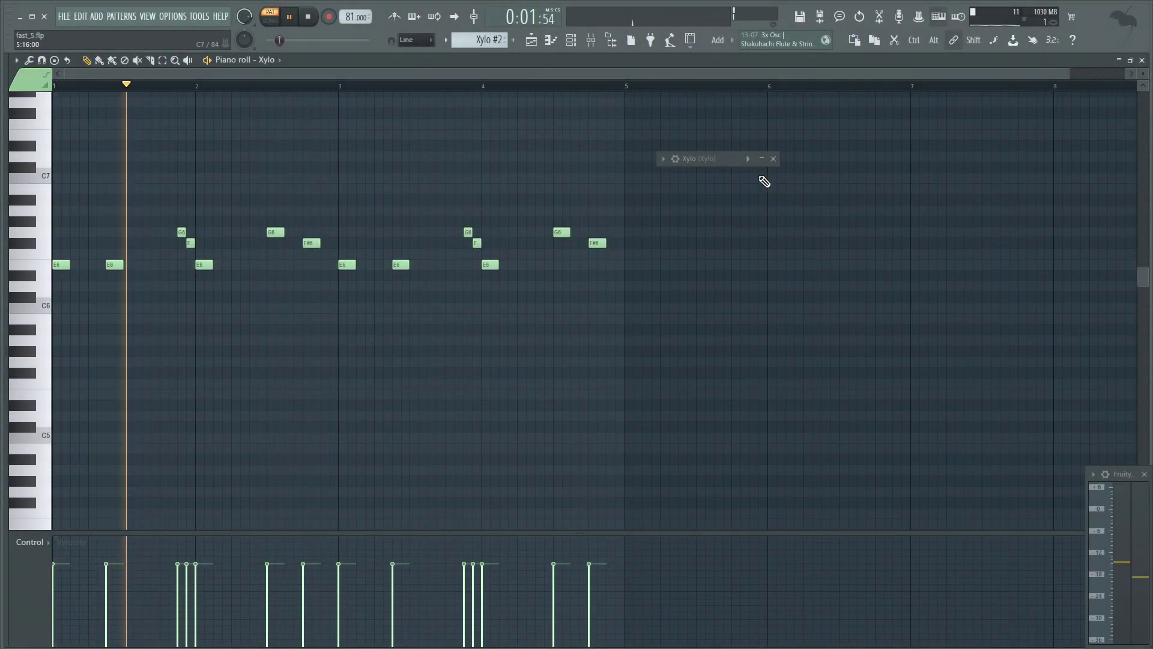
Audition the Xylo pattern while viewing its Nexus 3 Concert Xylophone preset and its ValhallaShimmer, OTT and Pro-Q 3 effects
click(762, 161)
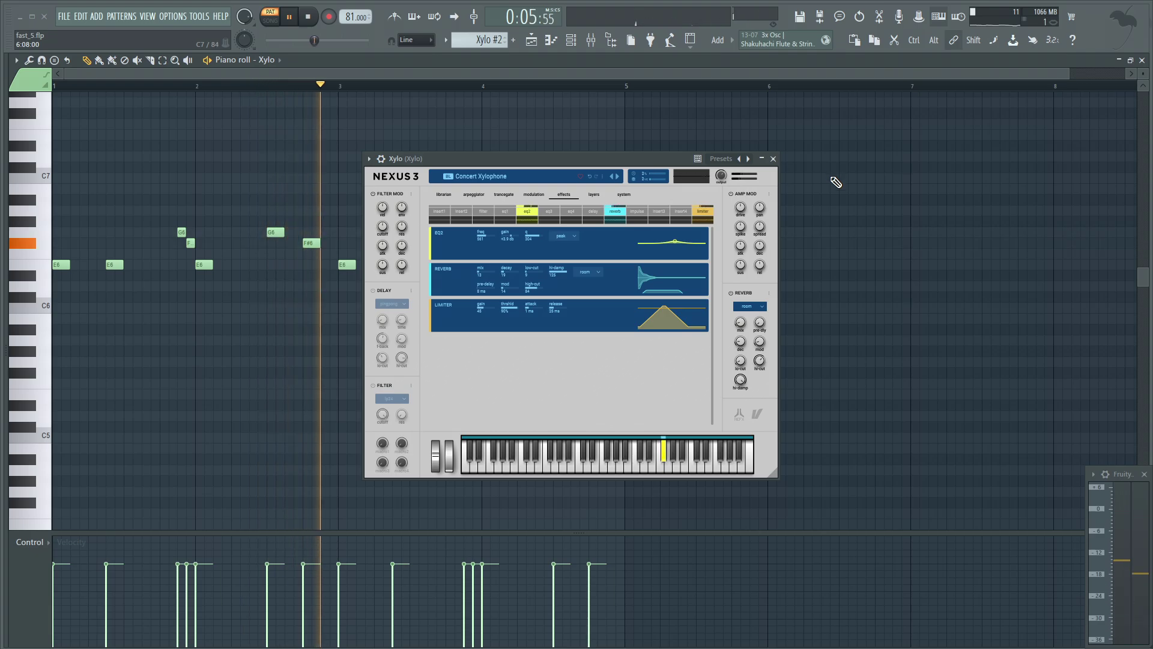
click(773, 159)
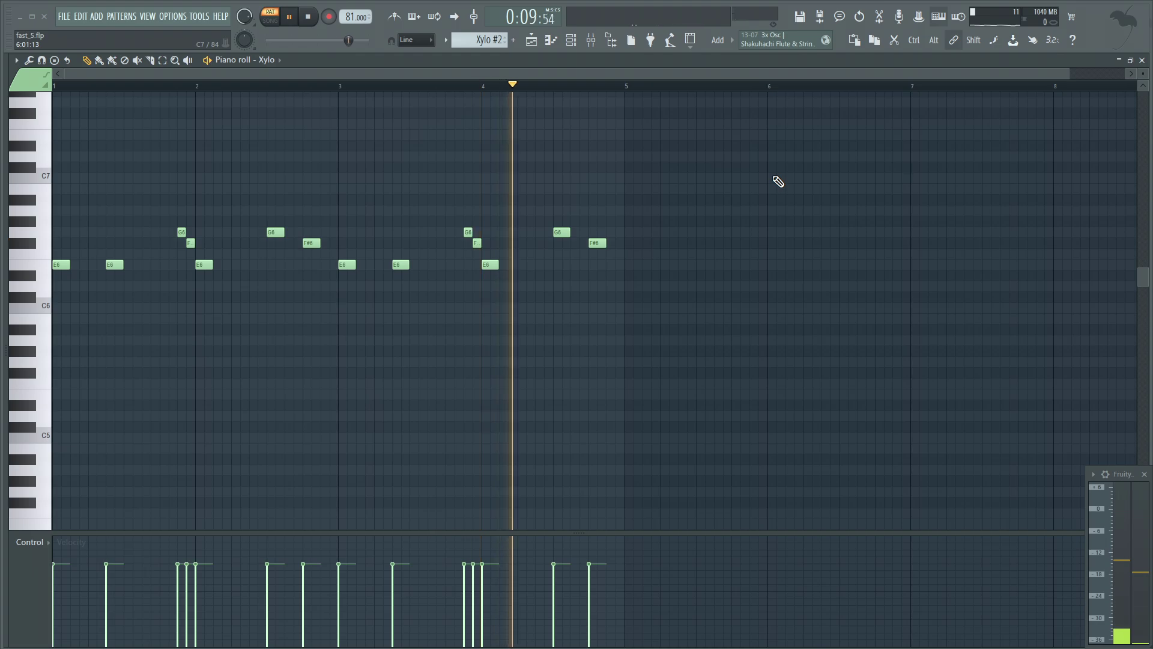
key(space)
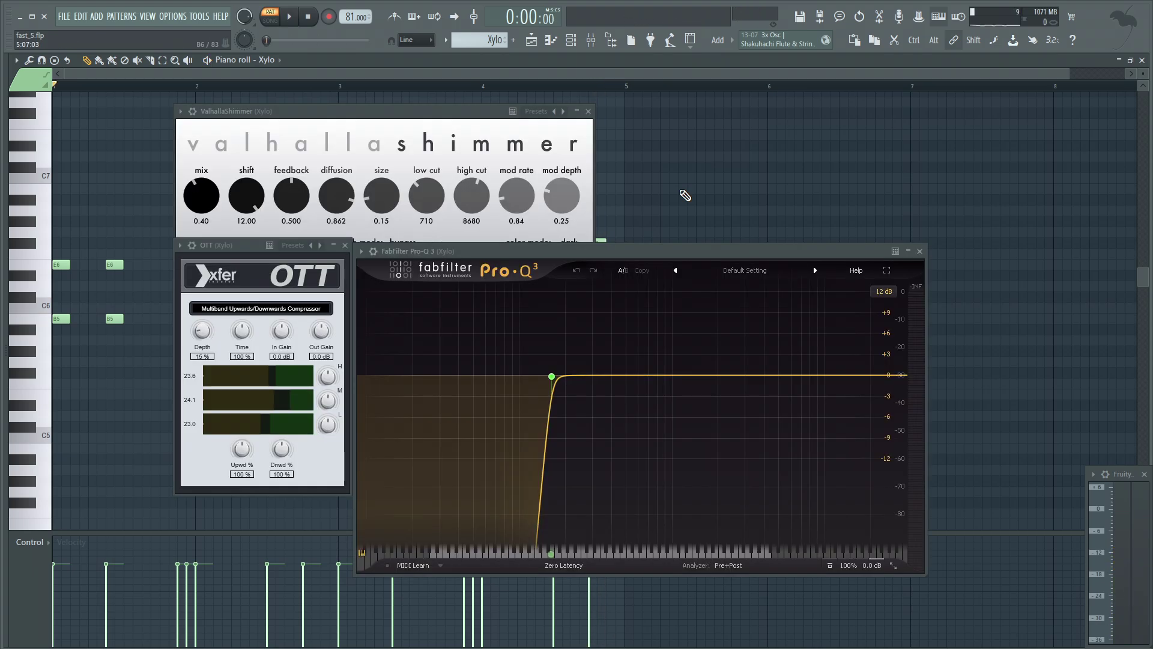
key(space)
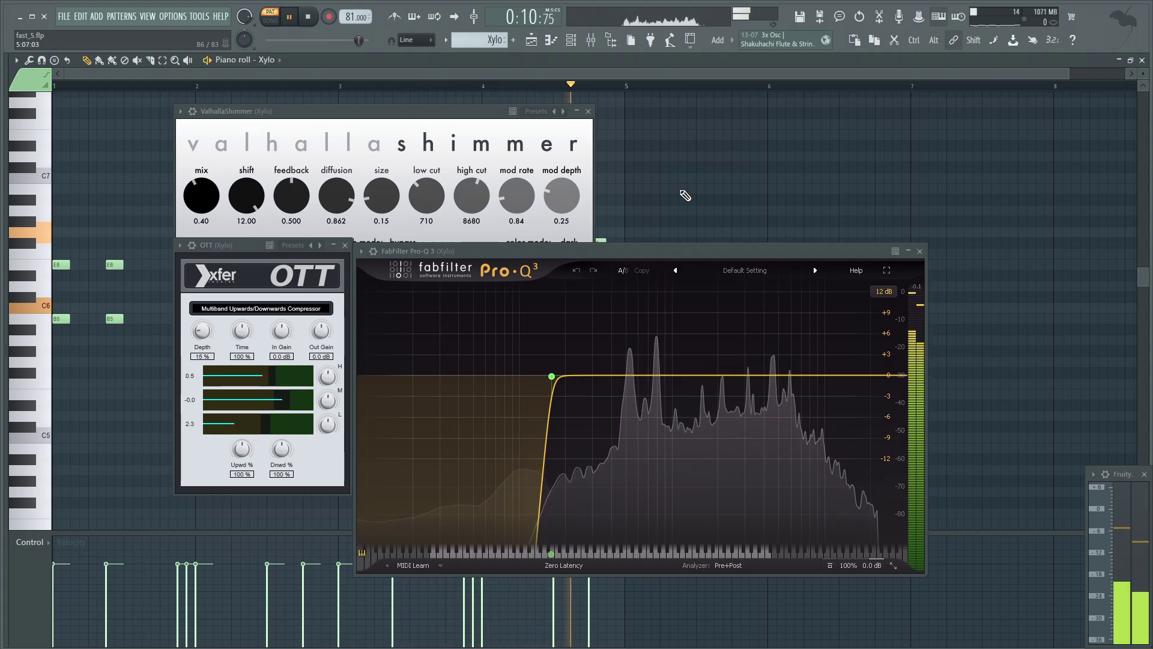
key(space)
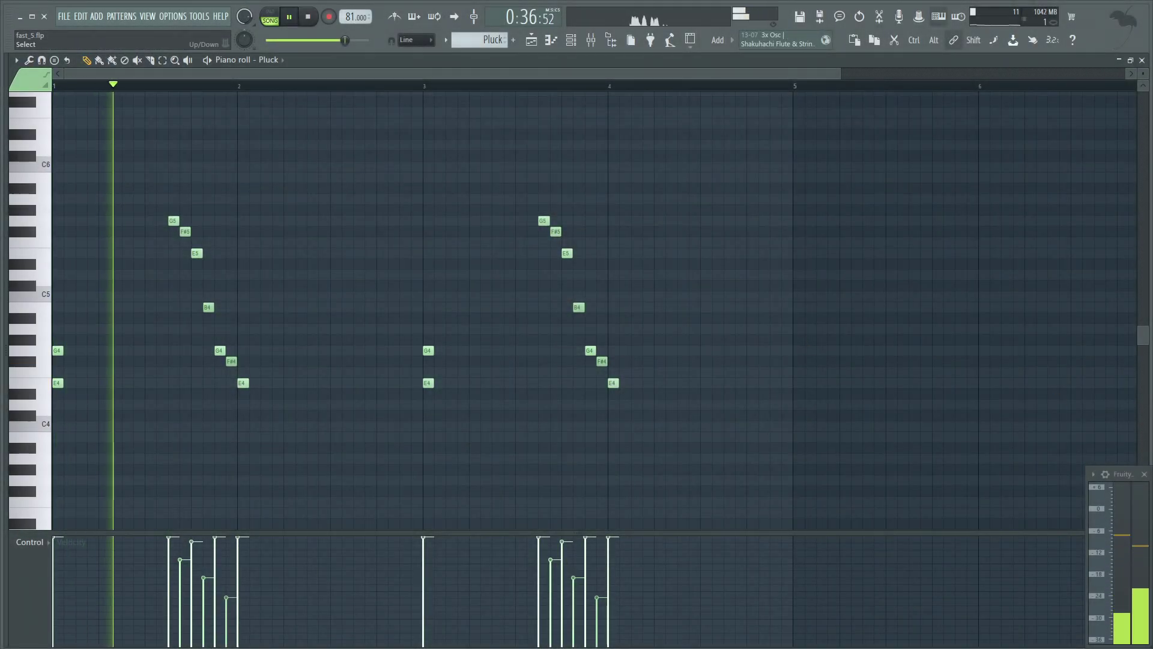
View the Pluck's Sylenth1 settings and play the Bells, Piano, Xylo and Pluck clips together from bar 13
key(Tab)
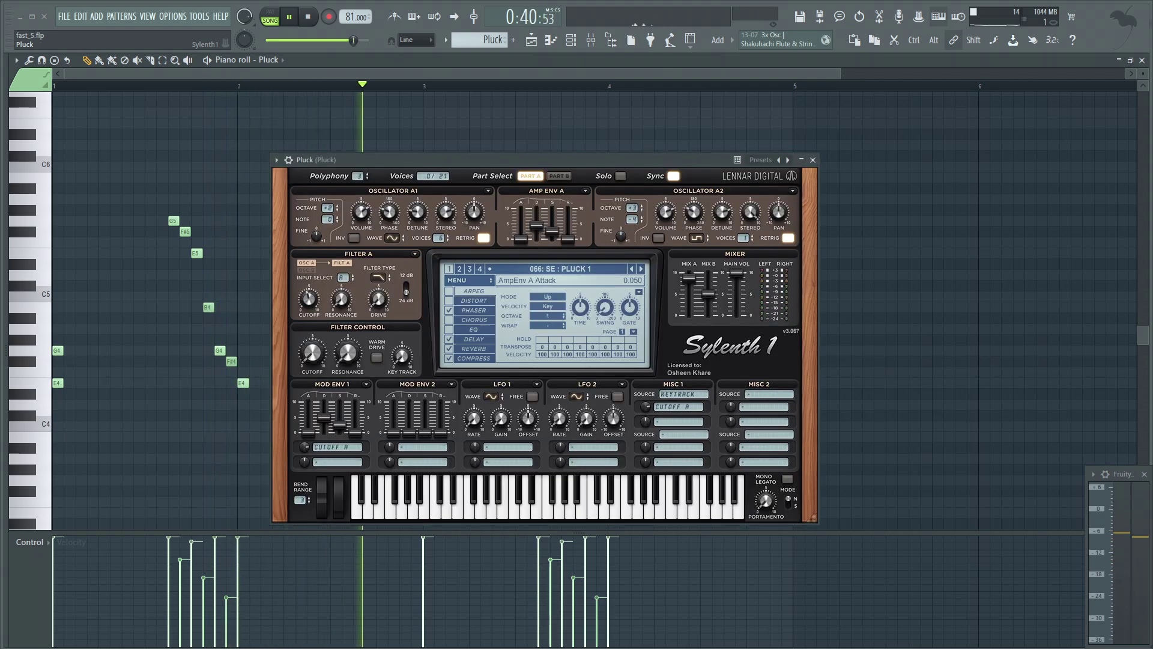
key(Escape)
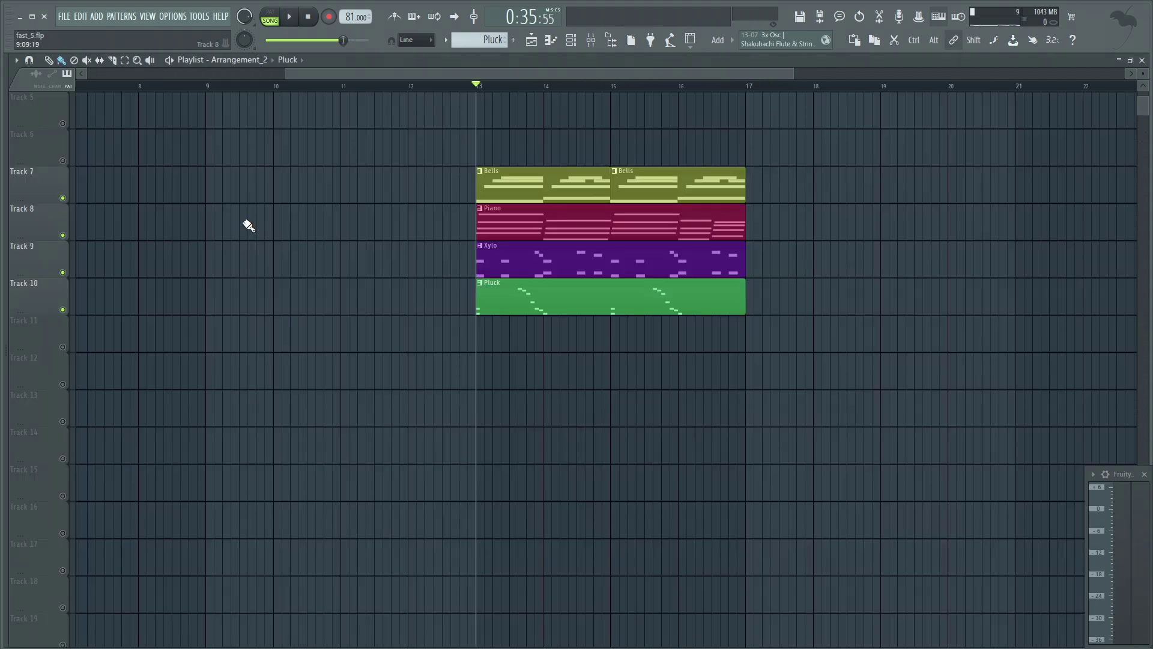
key(space)
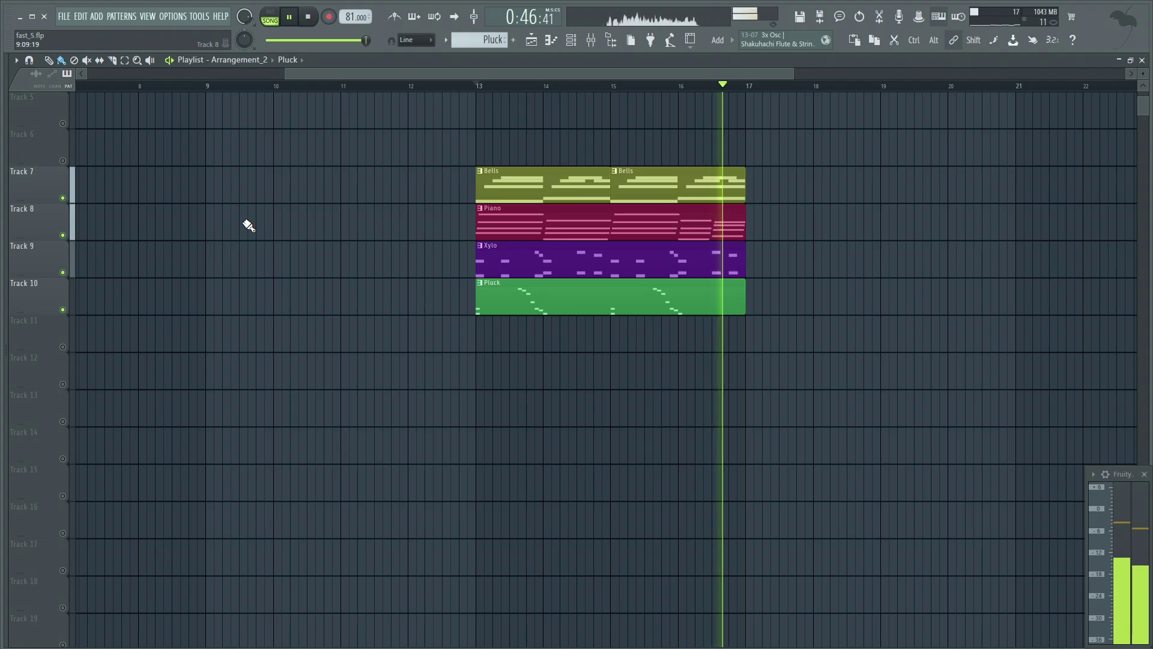
key(space)
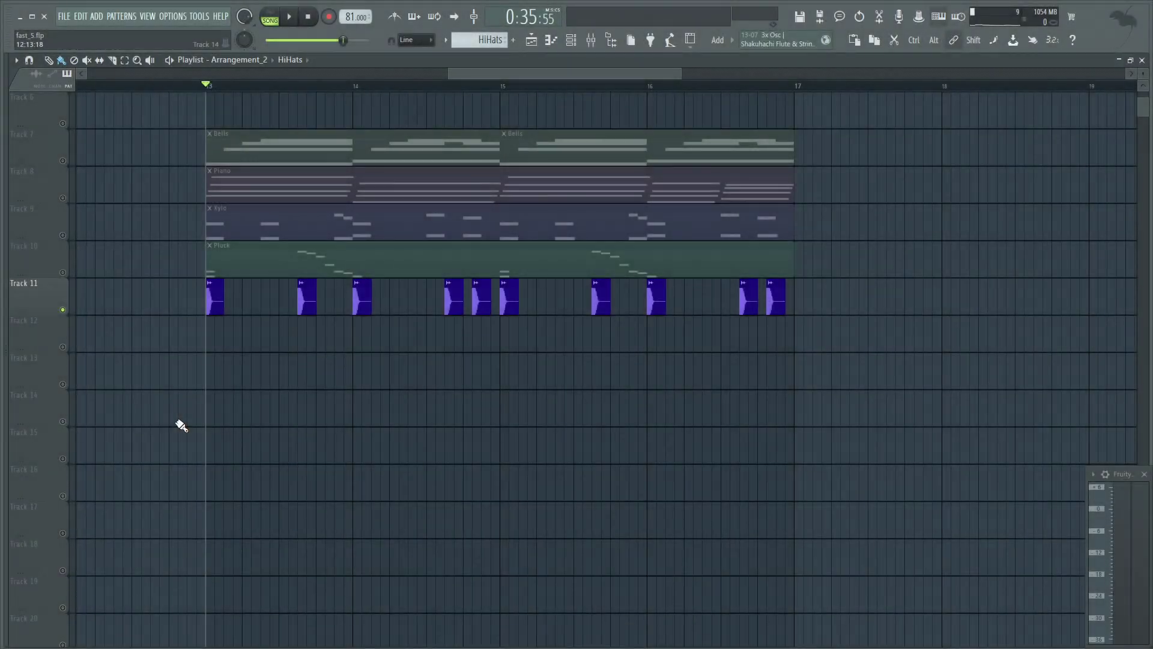
Audition the drum clips on Tracks 11 and 12 separately, and toggle Track 11's mute to compare them together
key(space)
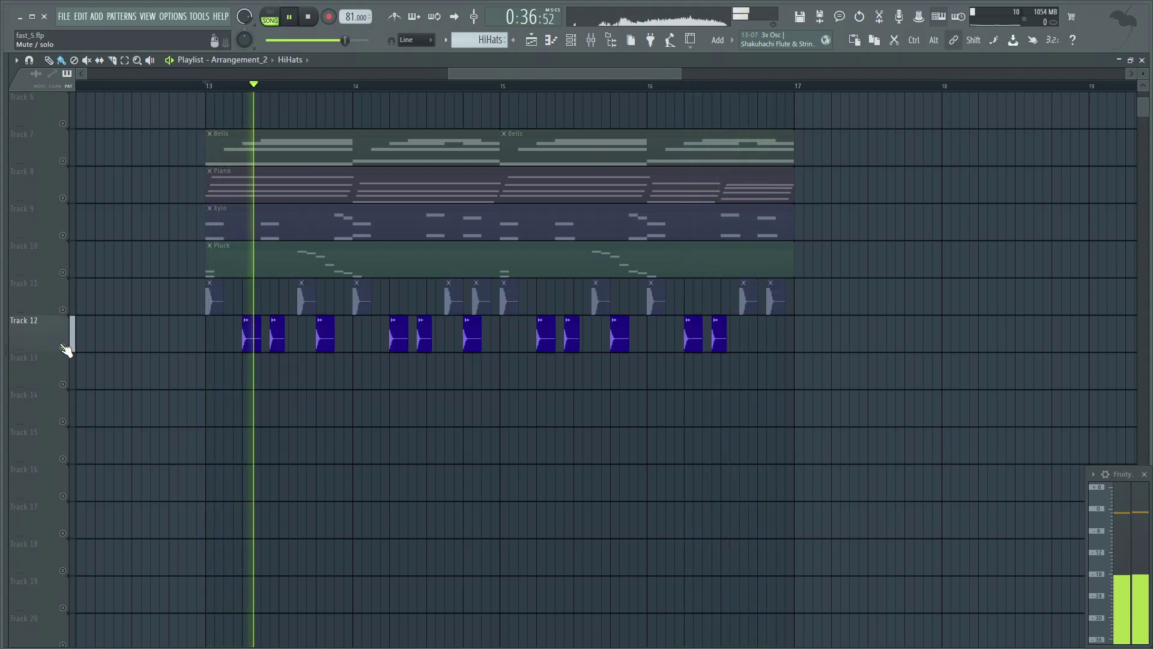
key(space)
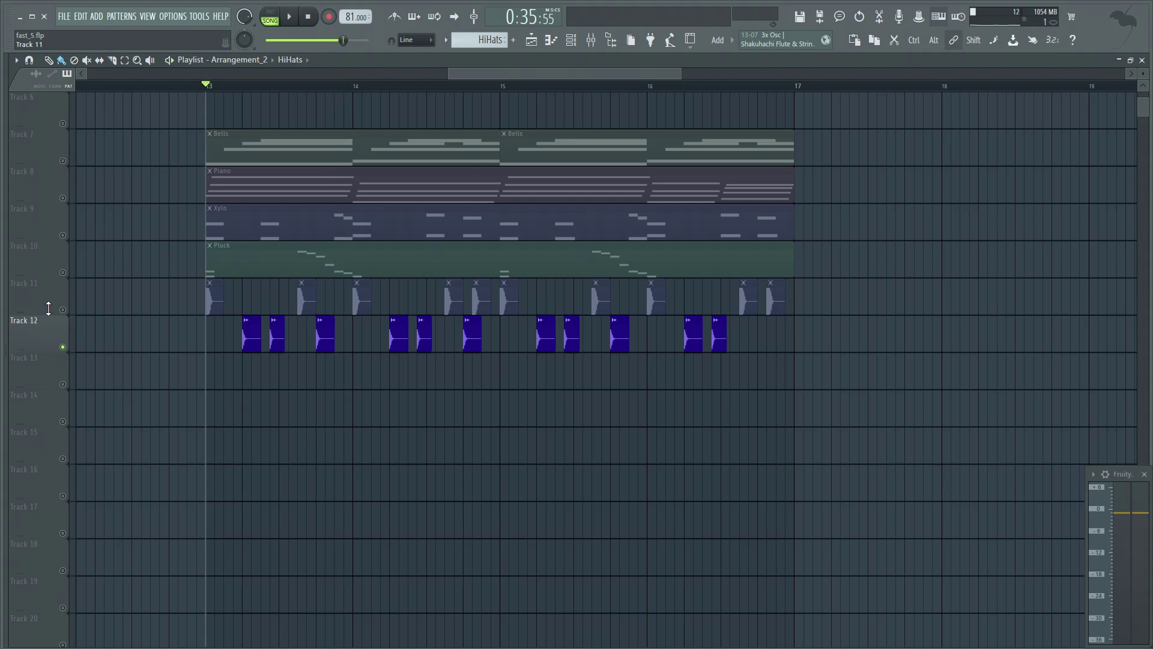
click(62, 309)
key(space)
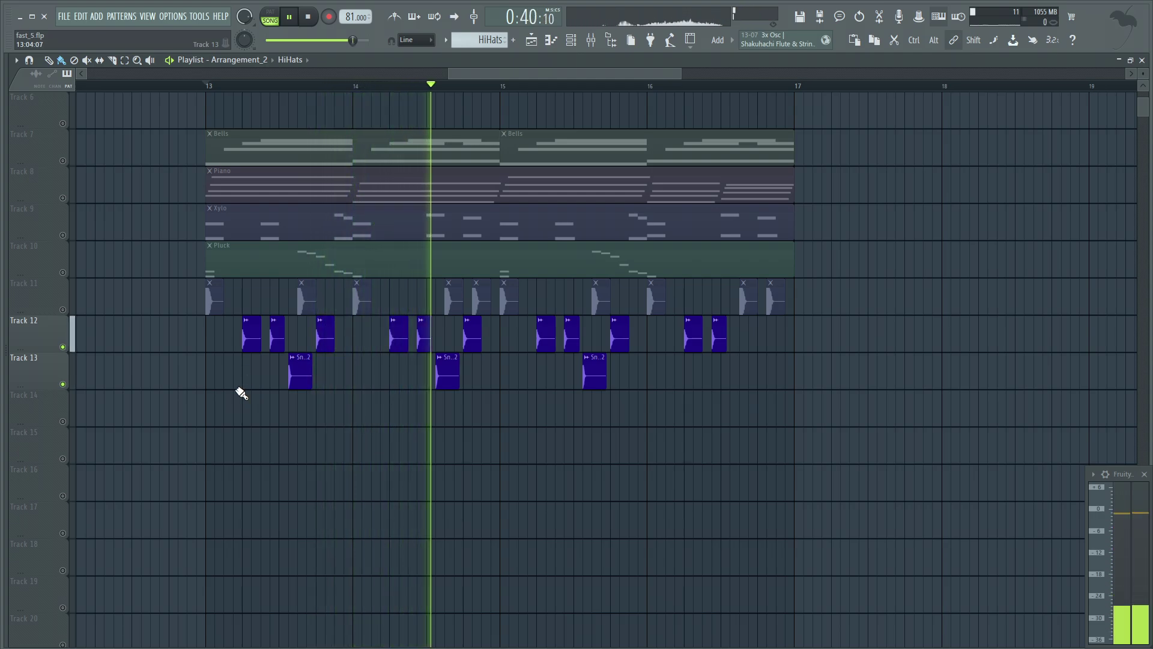
Unmute Track 11 and play its drum clips together with those on Tracks 12 and 13
key(space)
click(63, 310)
key(space)
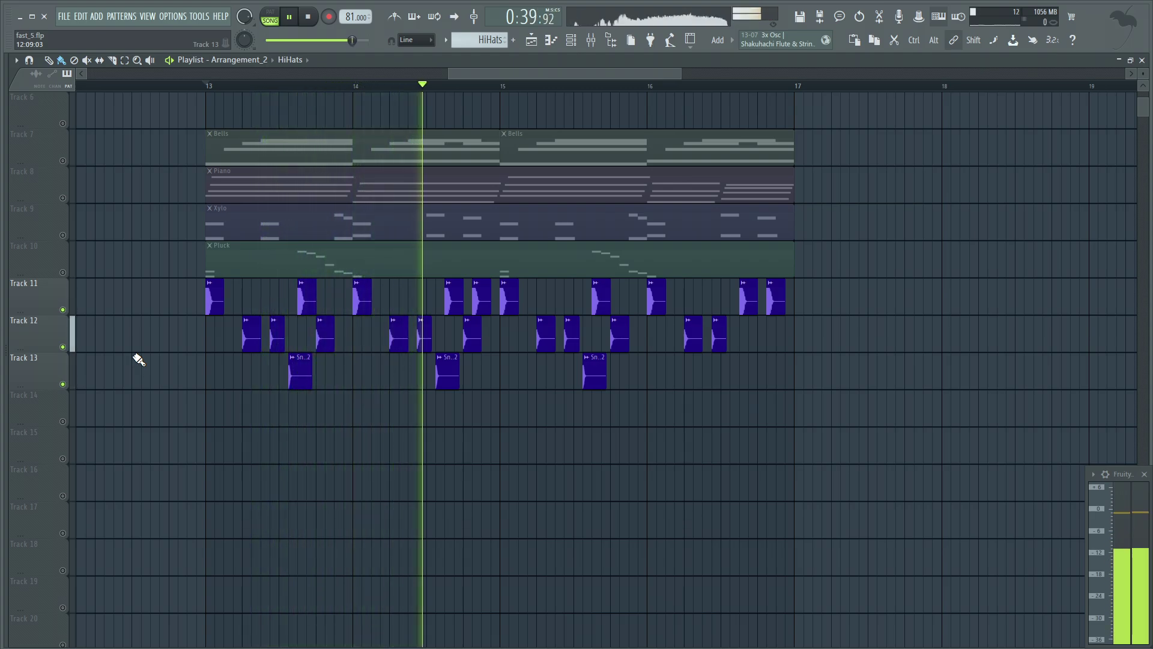
key(space)
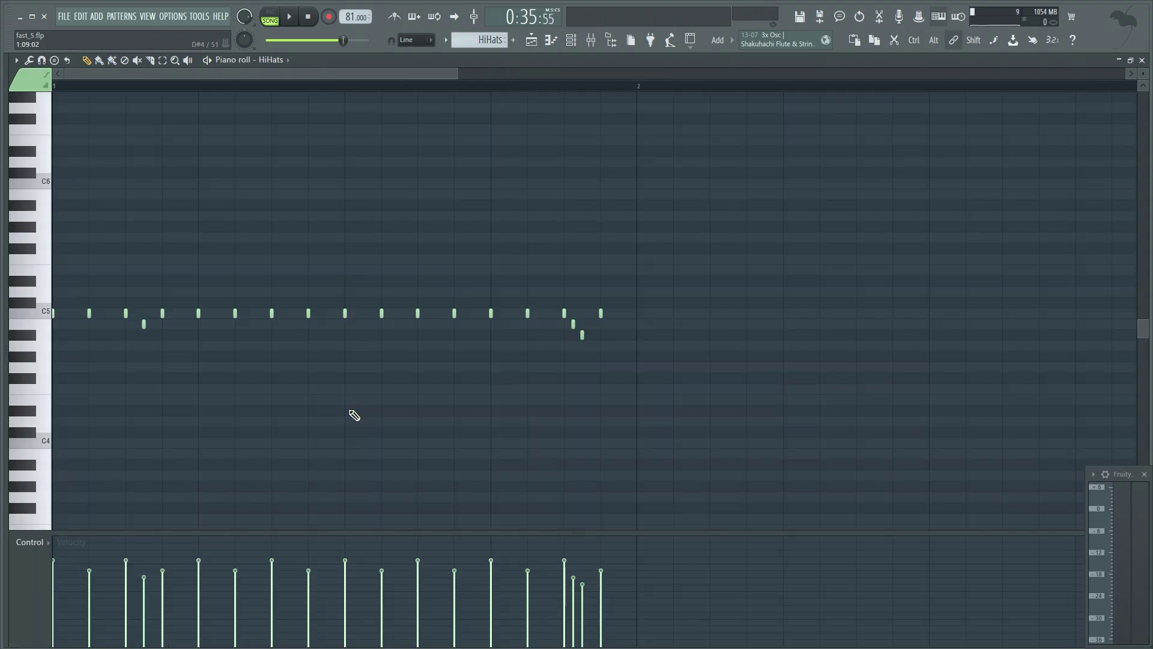
Audition the HiHats pattern in the piano roll, and return to the playlist to hear it with the other drums
key(space)
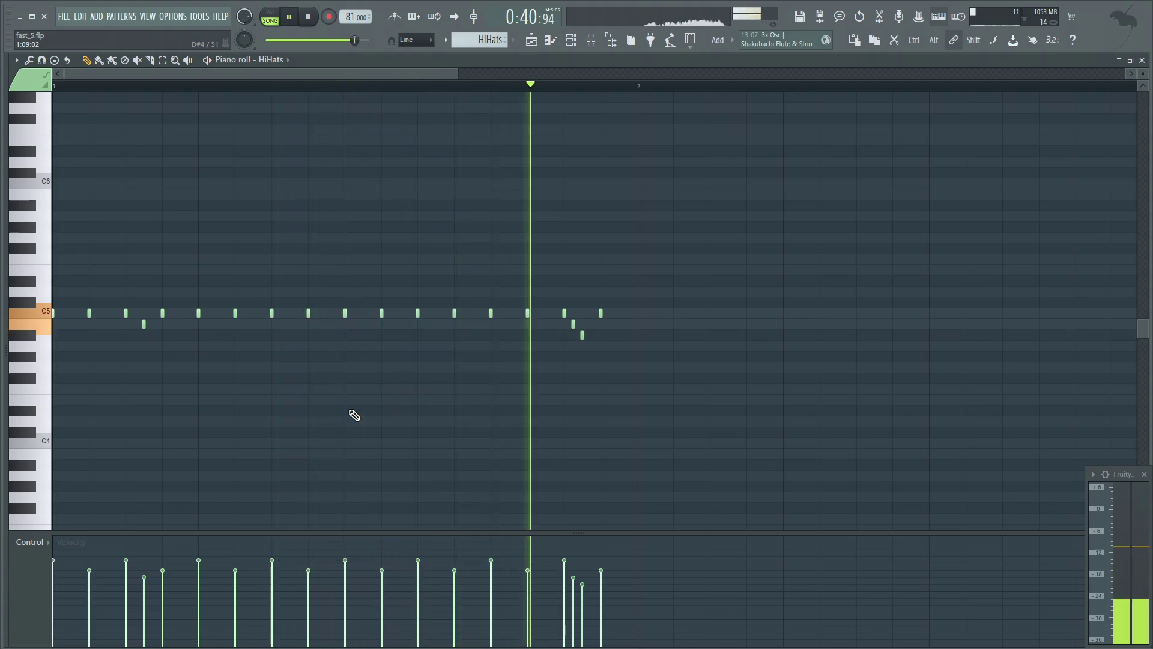
key(space)
key(F5)
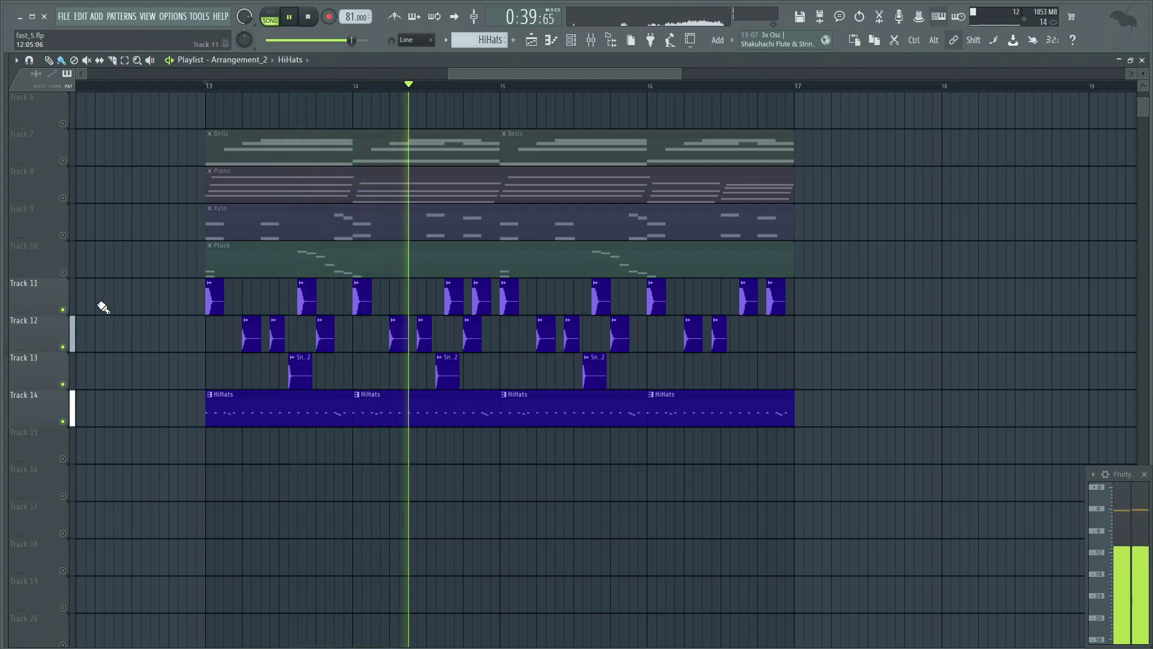
key(space)
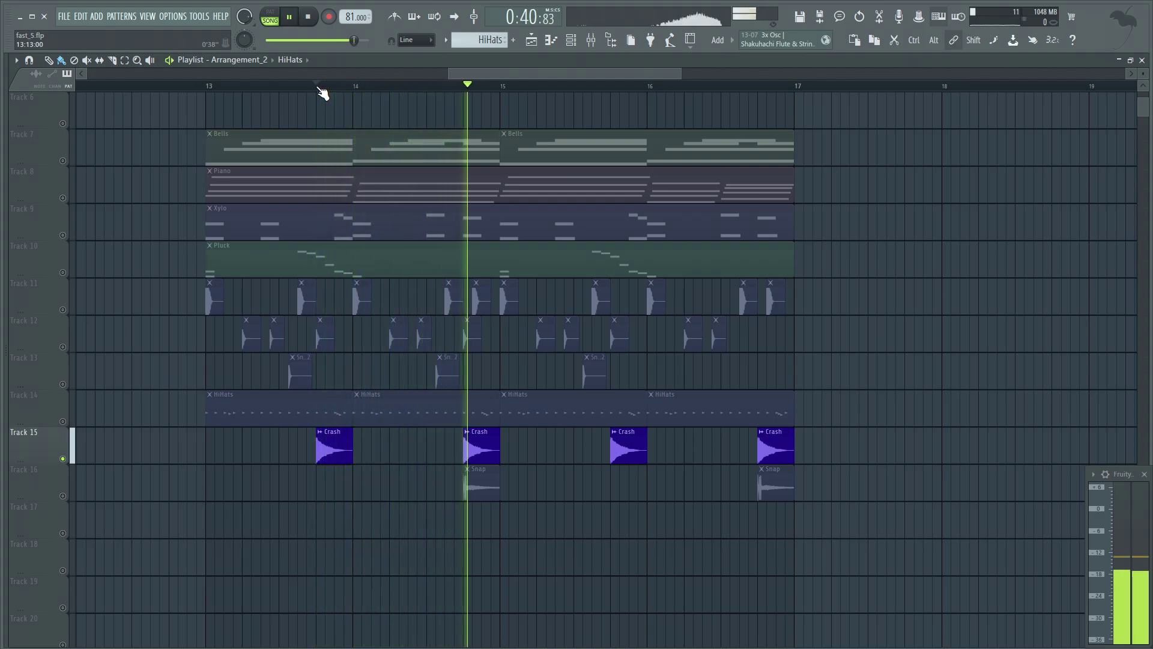
Audition the Crash and Snap clips, and unmute Tracks 11 to 15 to play the whole drum section
key(space)
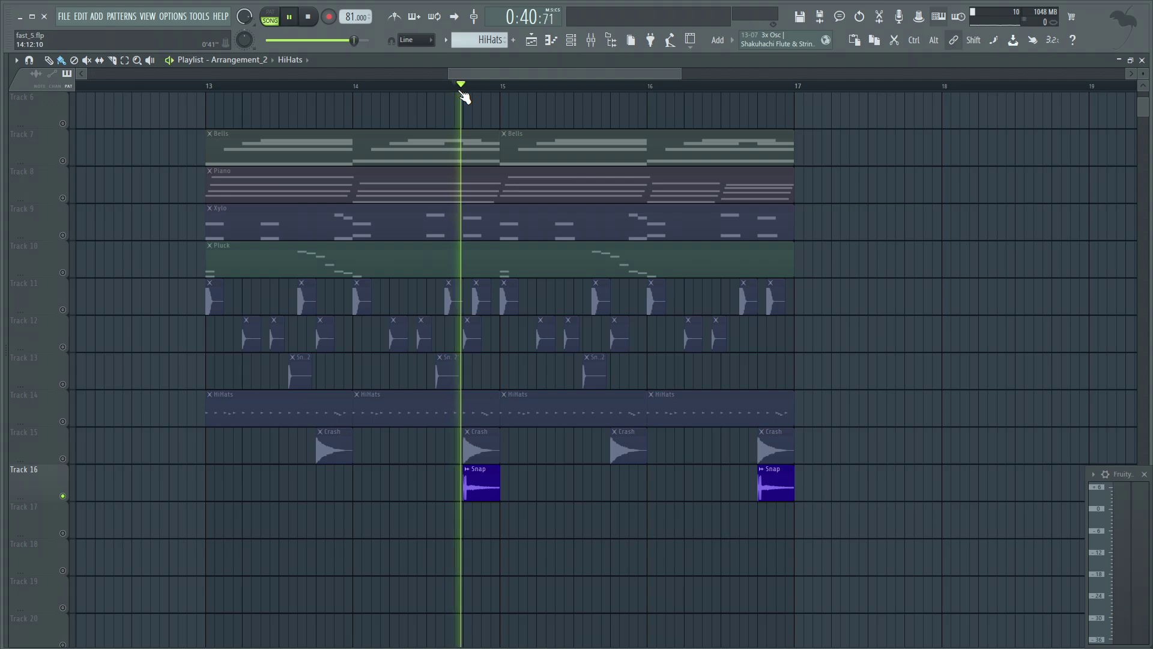
drag(65, 436, 108, 250)
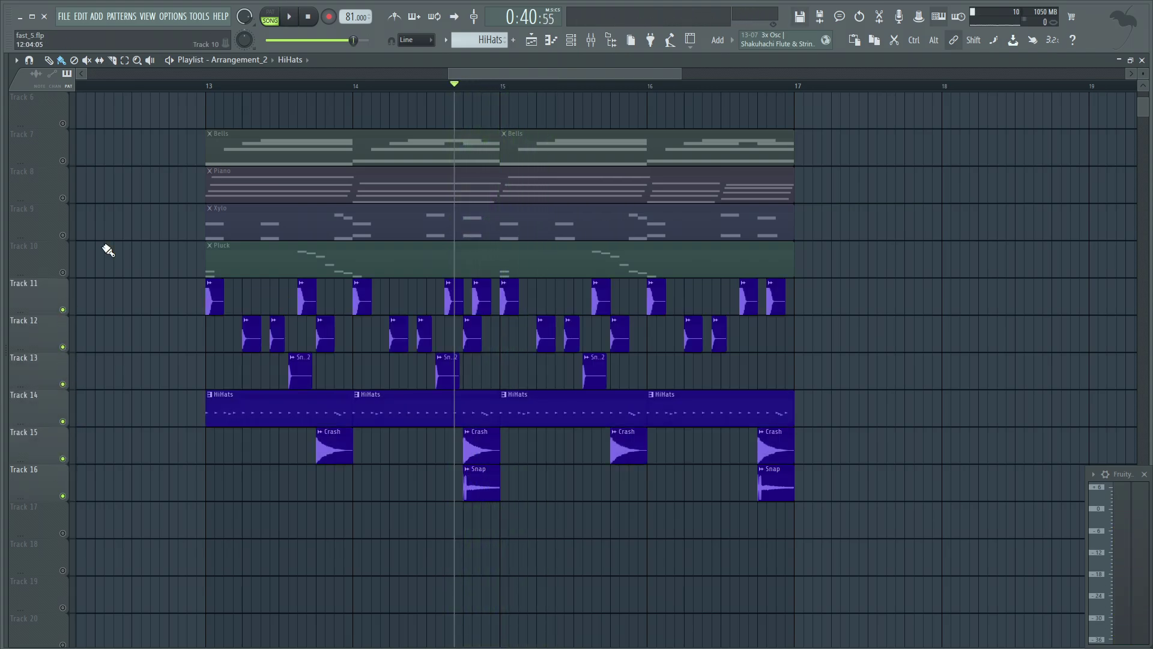
key(space)
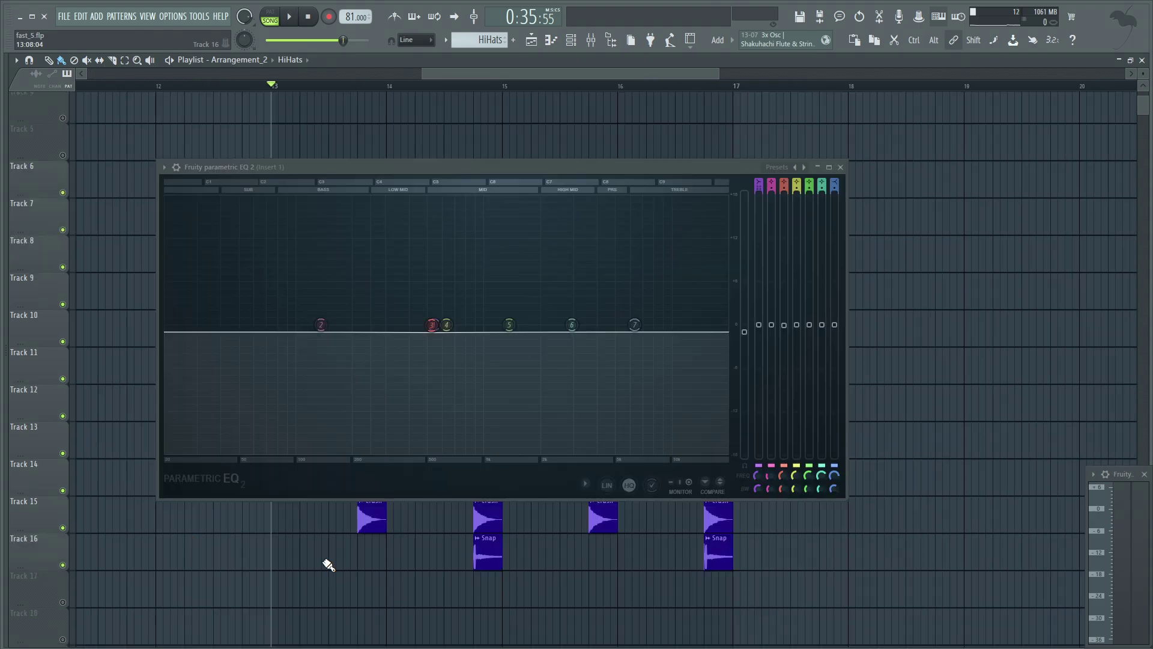
Play the melody and drums while viewing the Fruity parametric EQ 2 on Insert 1, and close the equalizer
key(space)
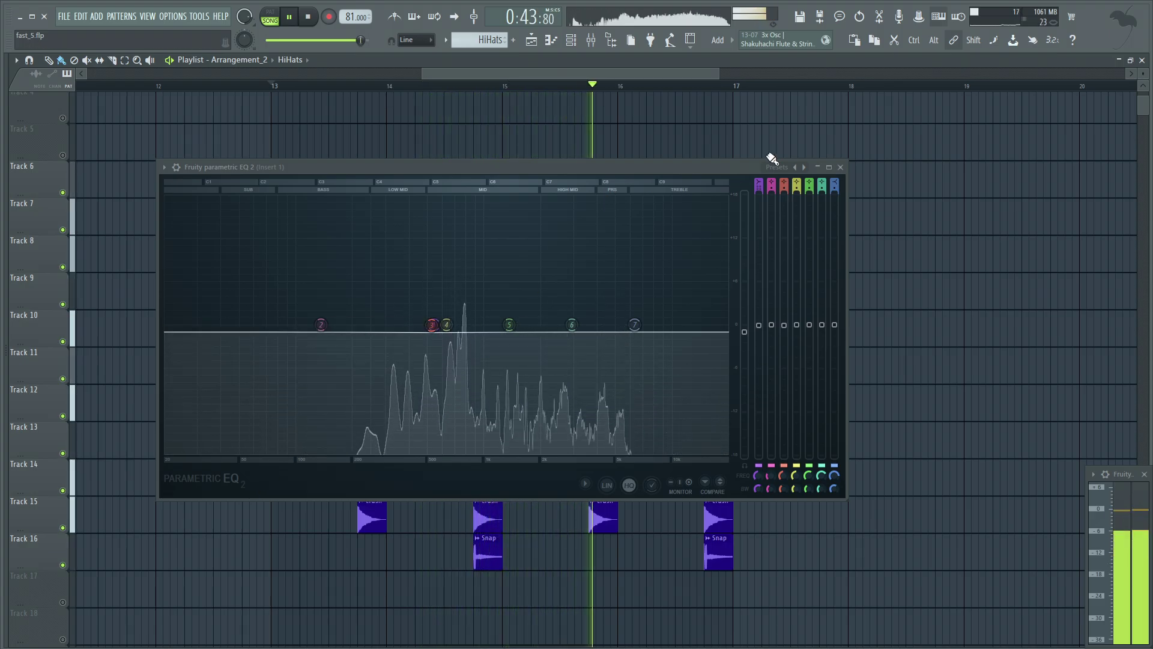
click(840, 167)
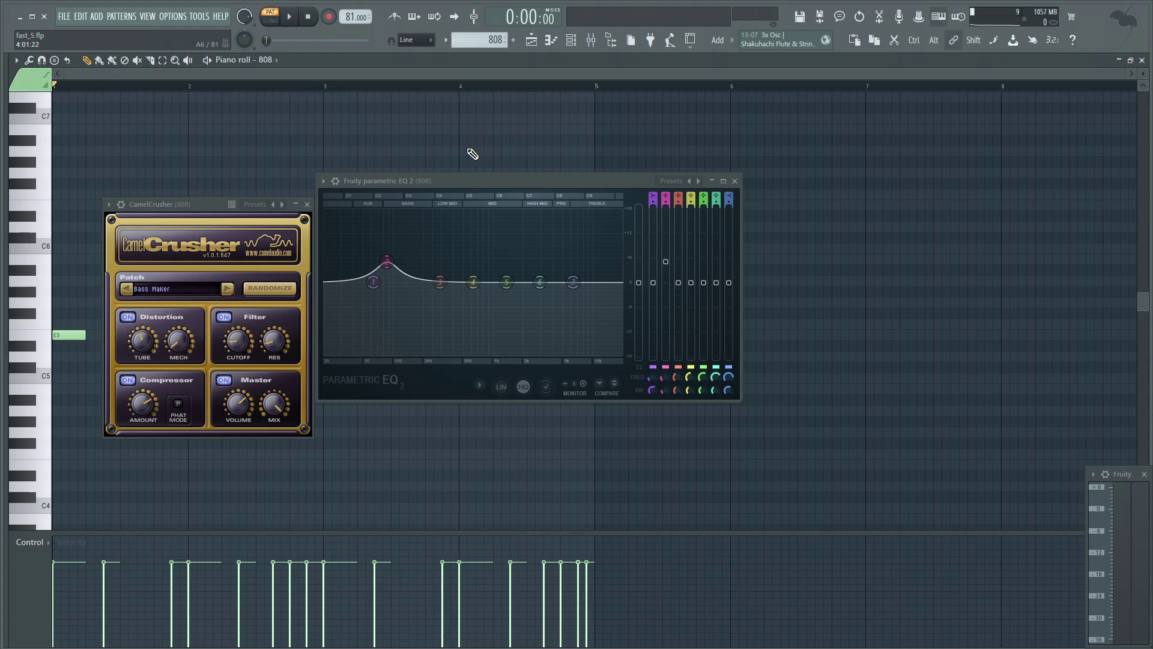
Audition the 808 pattern with its CamelCrusher and parametric EQ, and play it with Track 11 and the Track 6 automation
key(space)
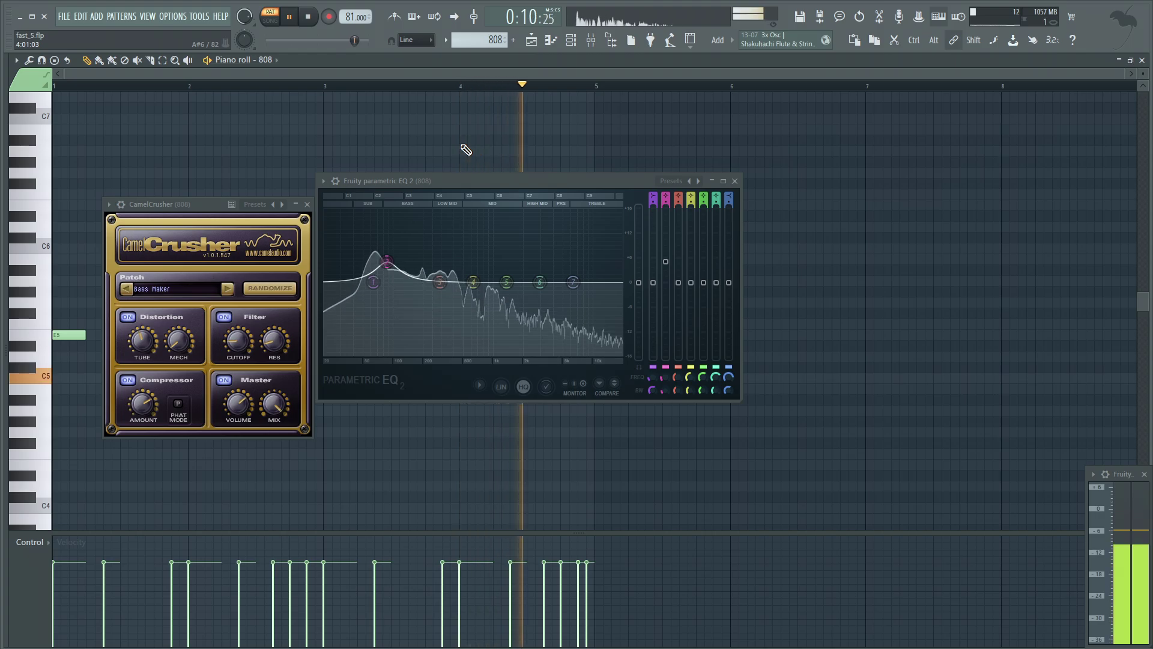
key(space)
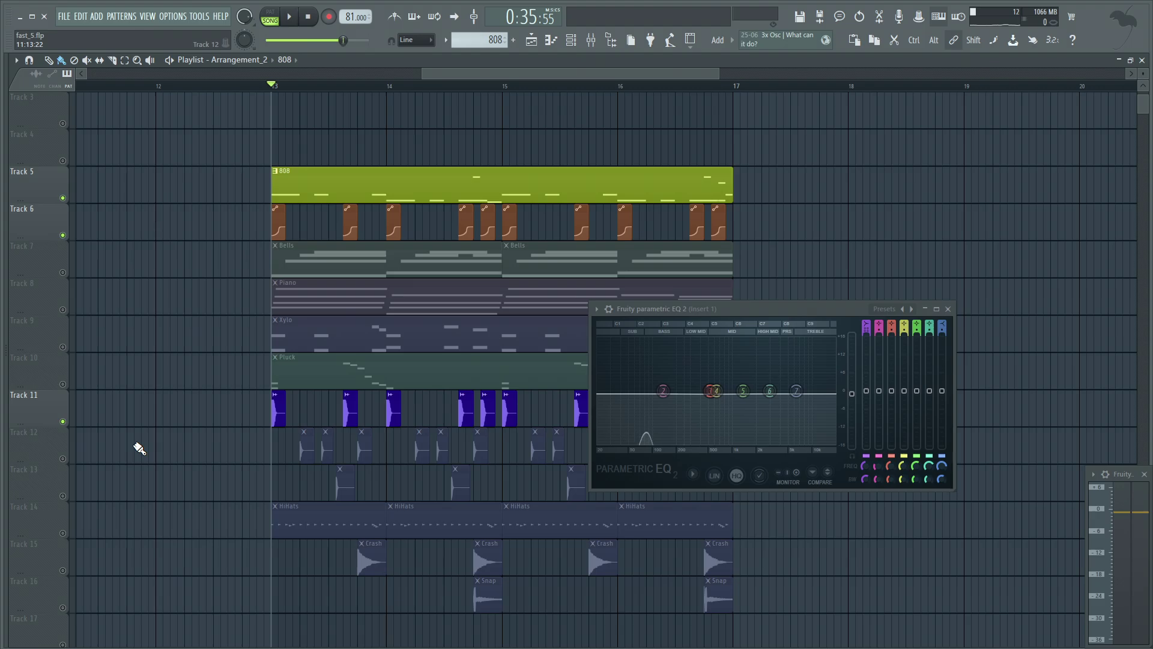
key(space)
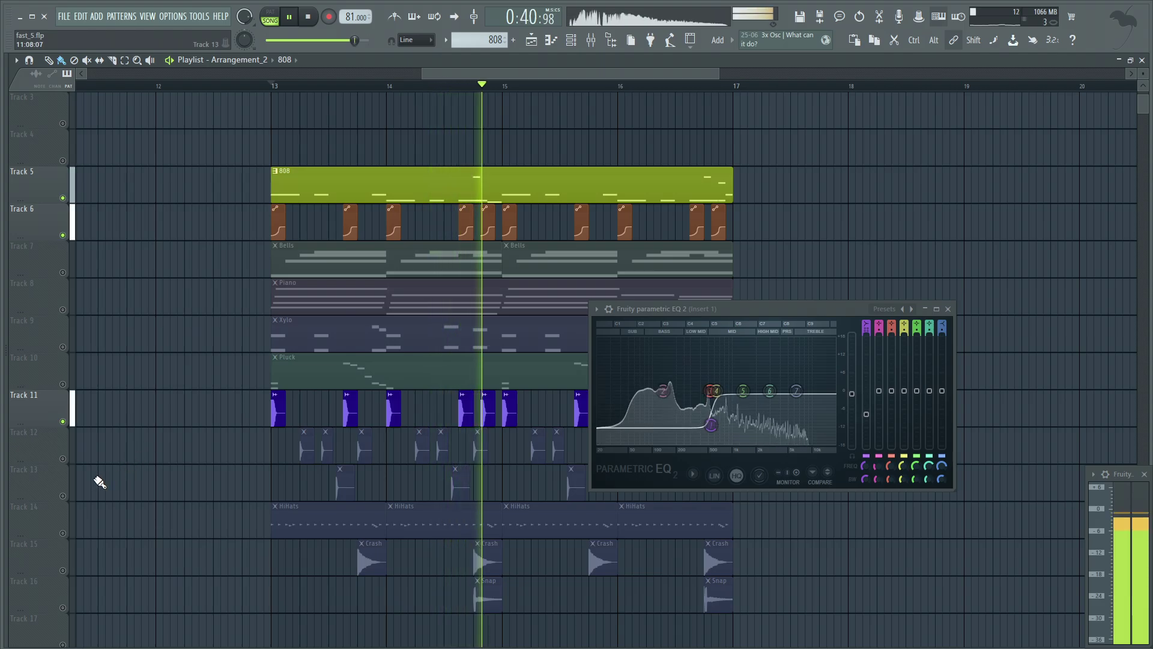
Unmute Tracks 12 to 16 and play the 808 together with the whole drum section
key(space)
drag(63, 459, 66, 593)
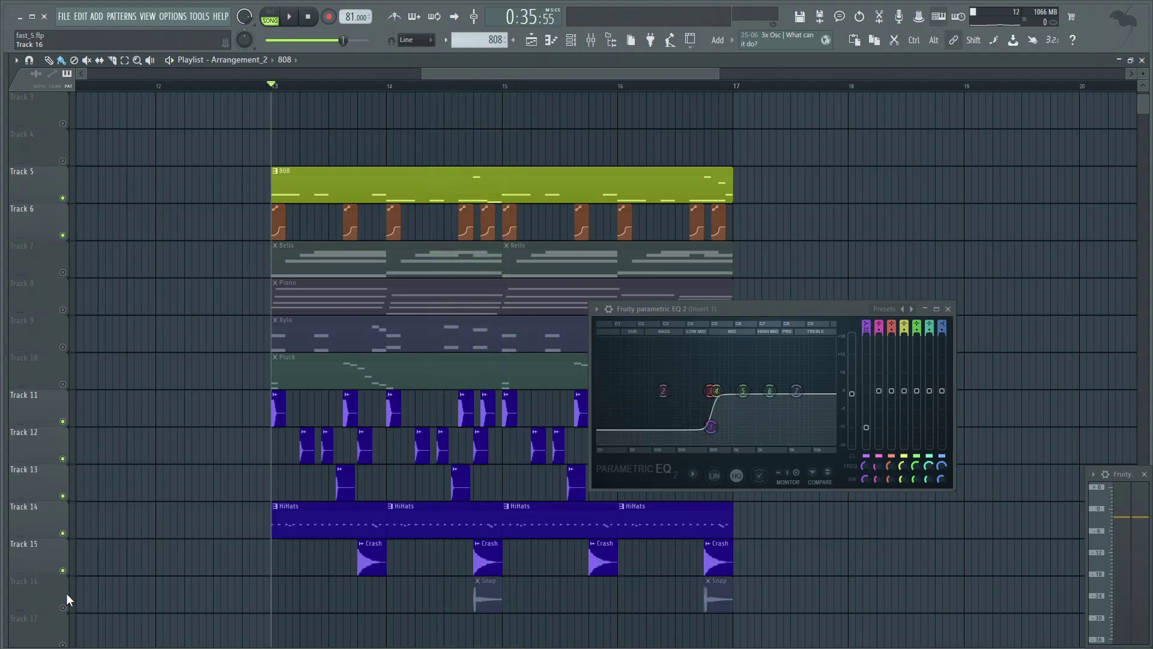
key(space)
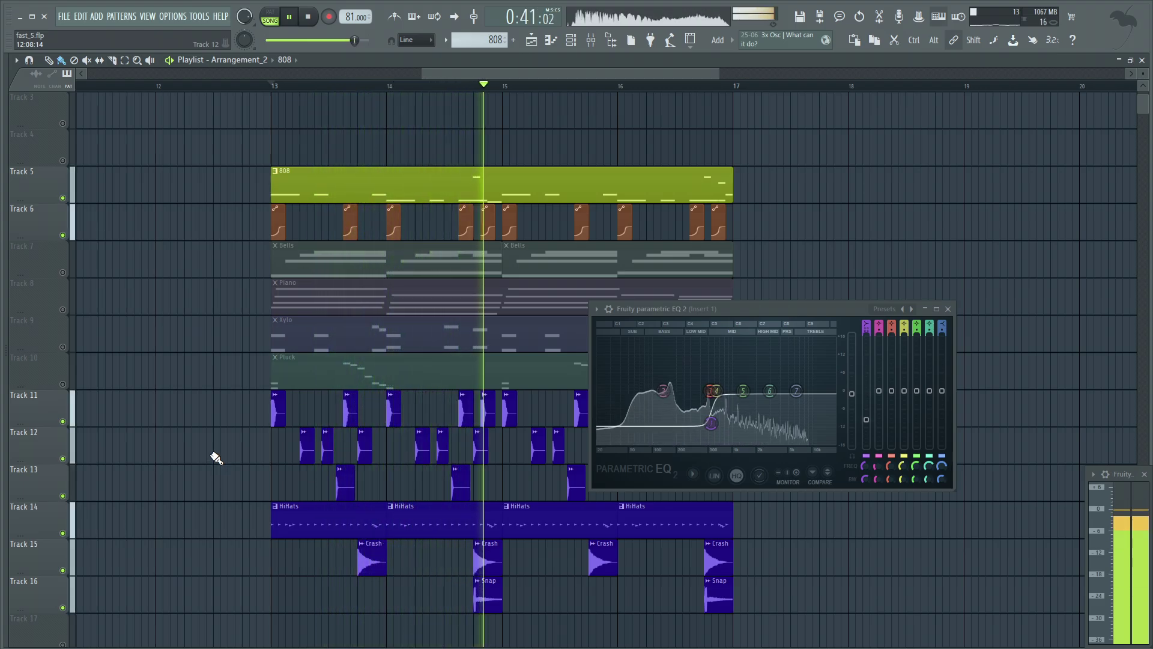
key(space)
Unmute all remaining playlist tracks, play the full beat, and close the Fruity parametric EQ 2 of Insert 1
right_click(63, 235)
right_click(63, 235)
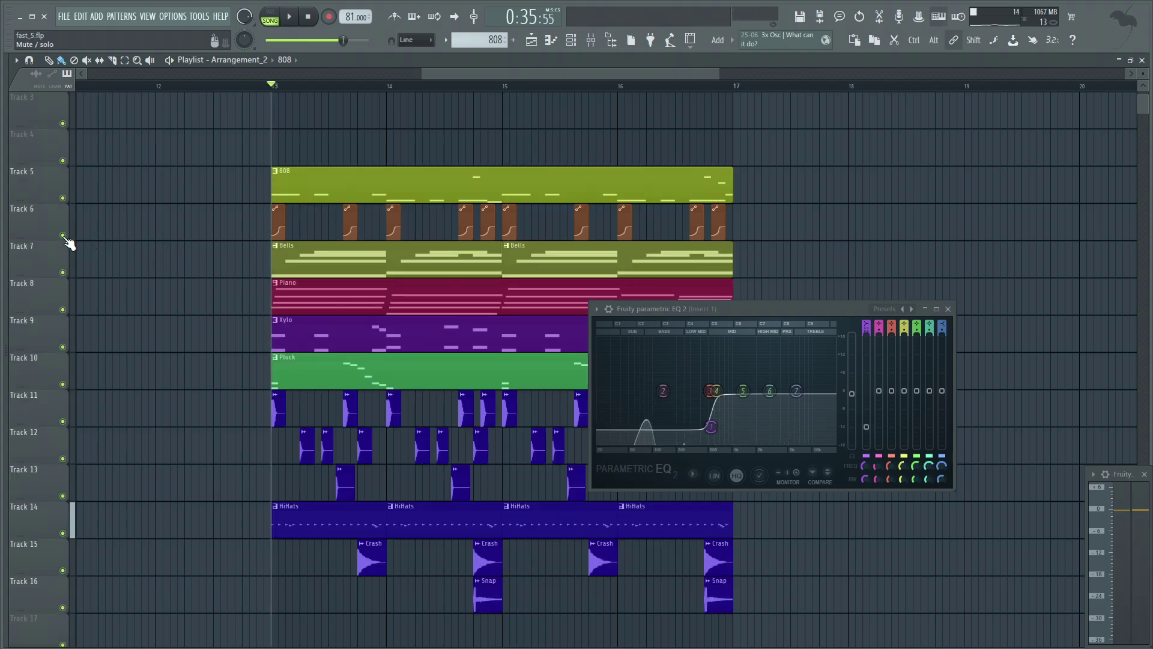
key(space)
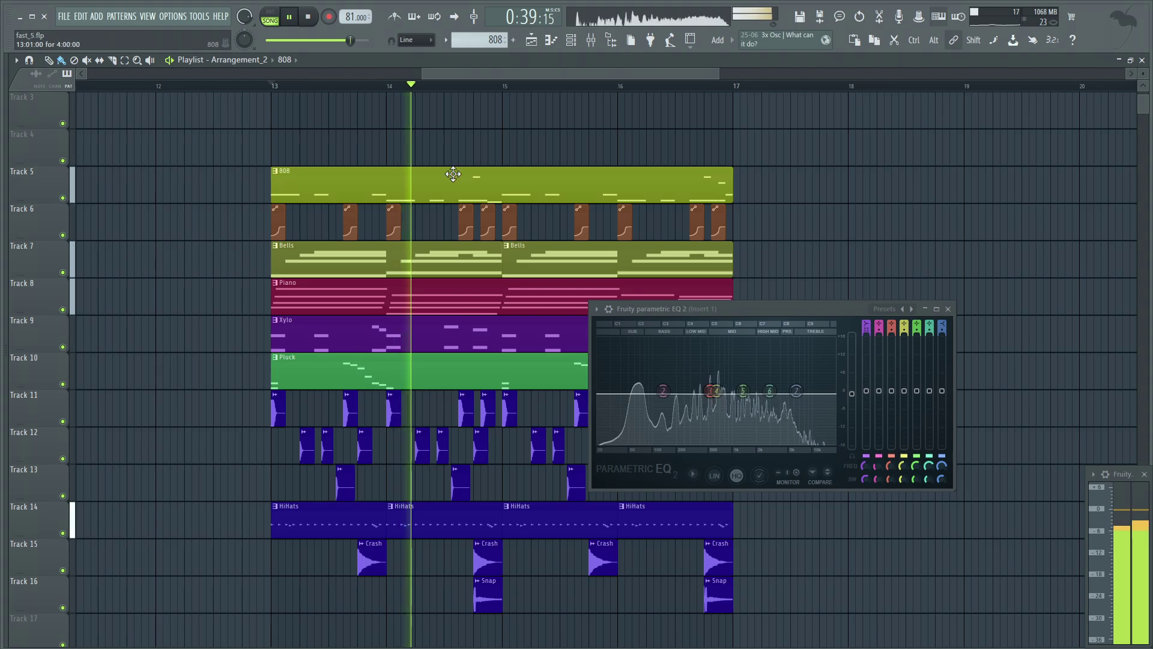
click(948, 309)
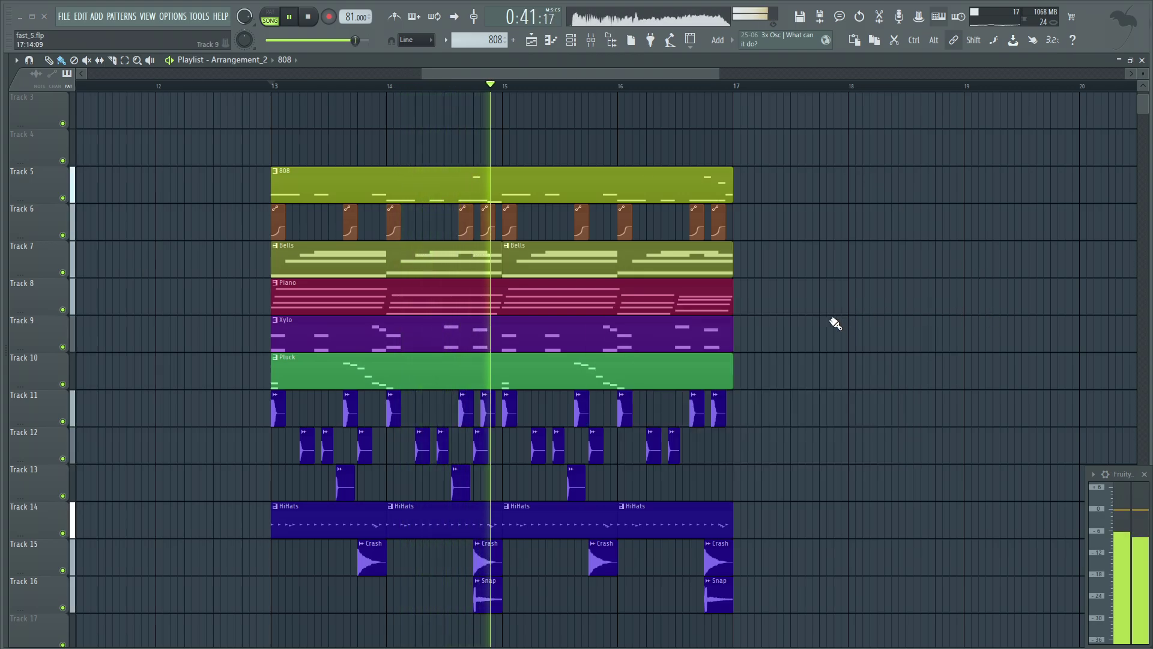
Review the mixer levels and the Master effect chain while the full arrangement plays, and close the mixer
scroll(824, 326, down, 1)
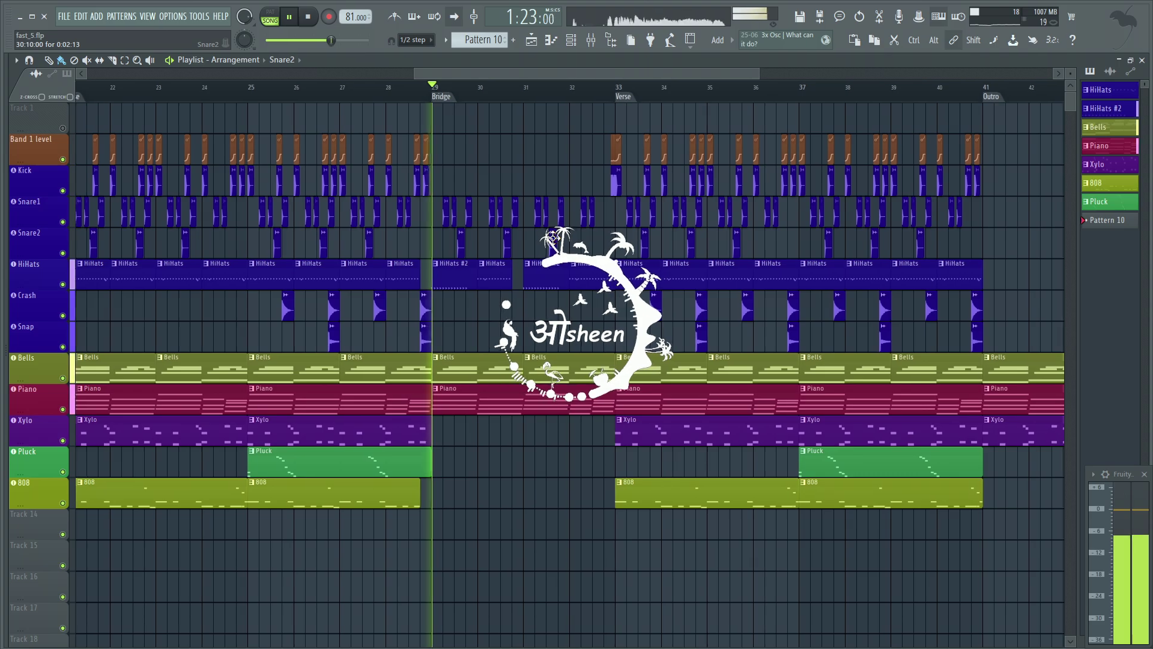
click(593, 39)
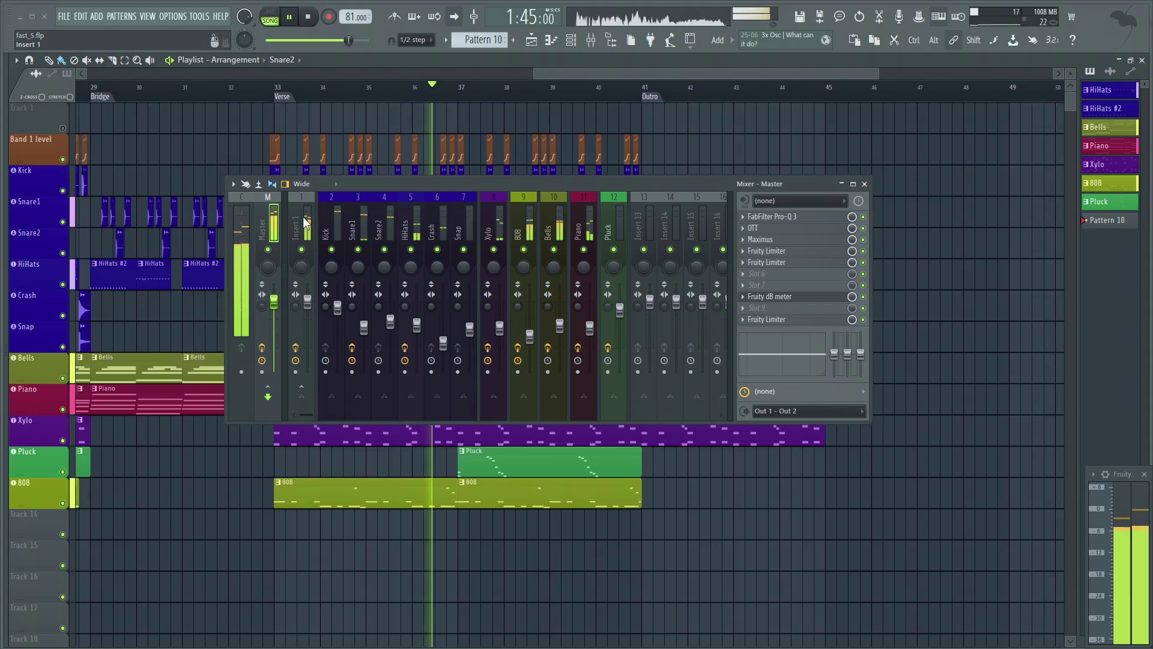
click(599, 52)
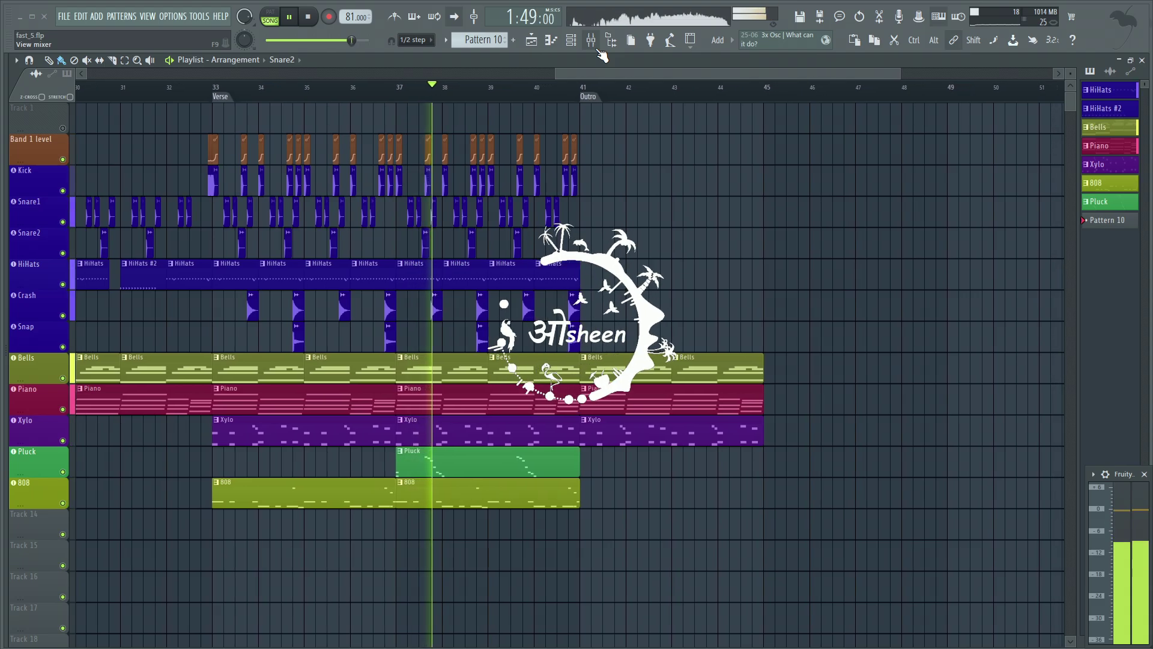